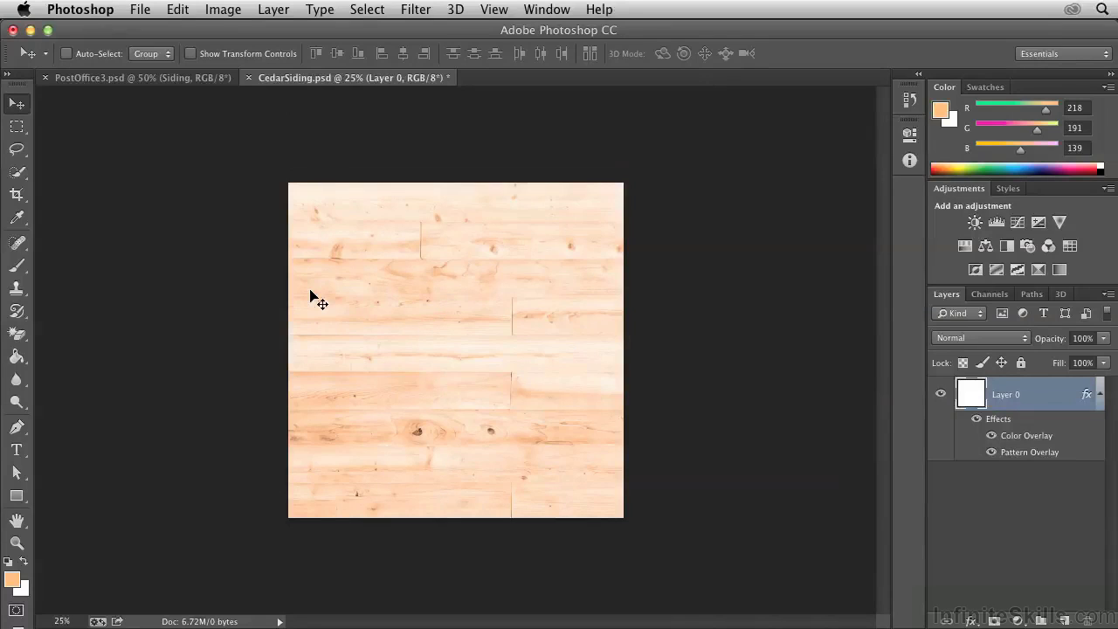
- Measure the width of the door-side wall in PostOffice3.psd with the Ruler, compare it with CedarSiding.psd, and clear the measurement
left_click(118, 80)
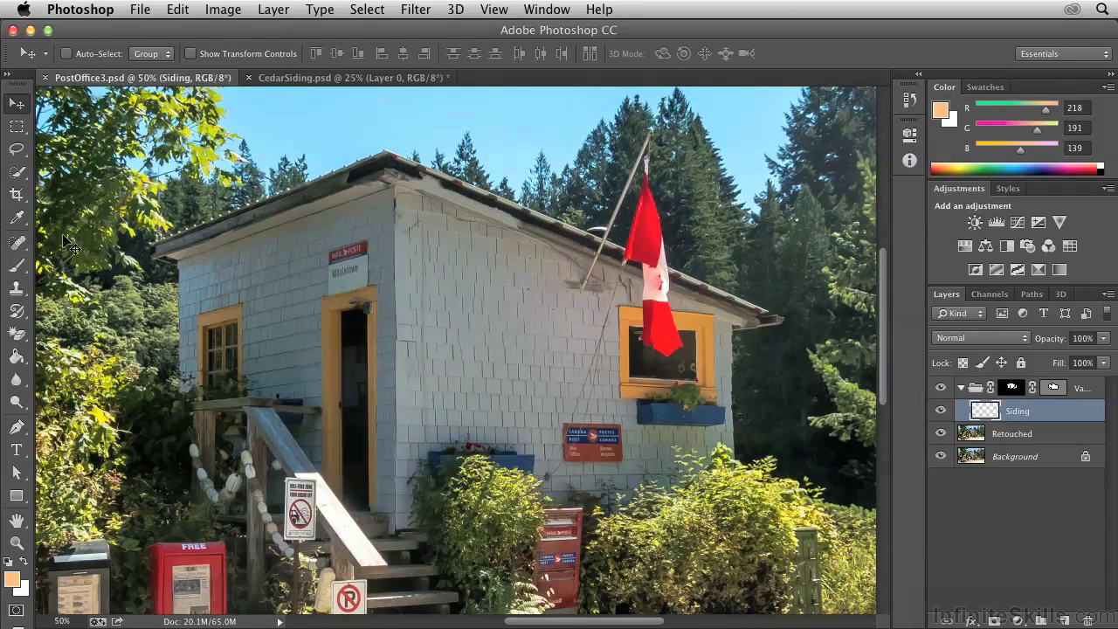
left_click(17, 220)
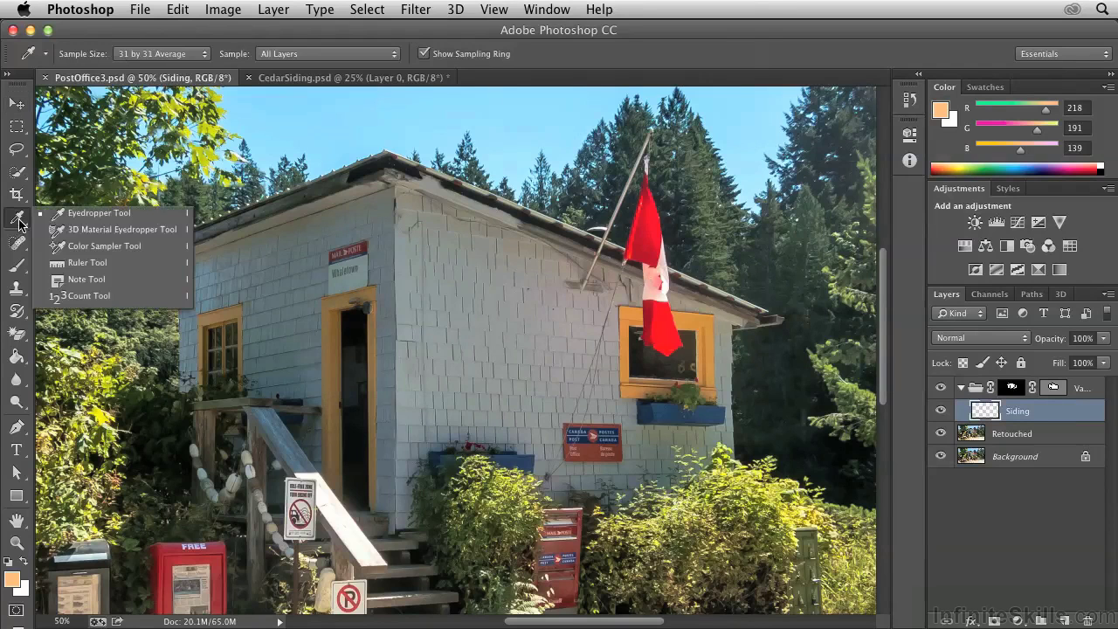
left_click(61, 262)
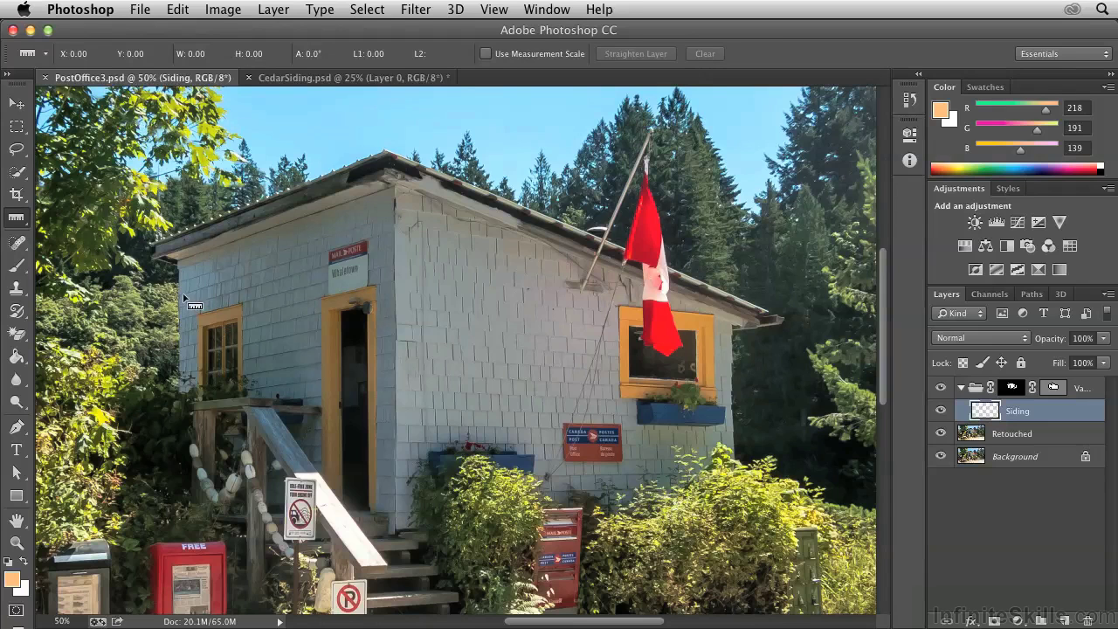
left_click_drag(186, 291, 398, 223)
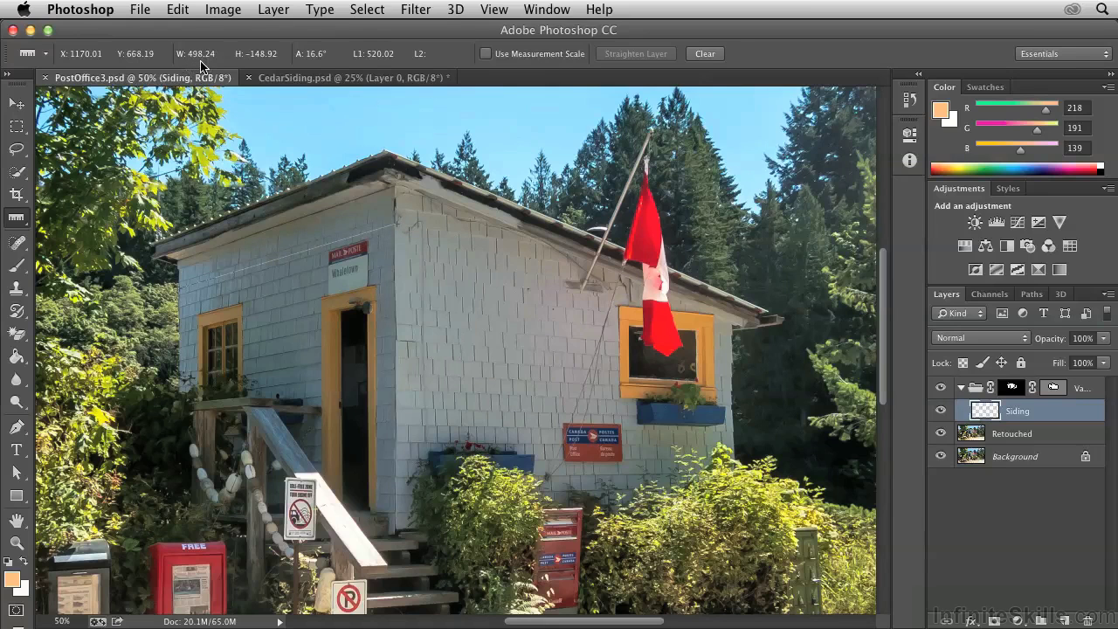
left_click(299, 77)
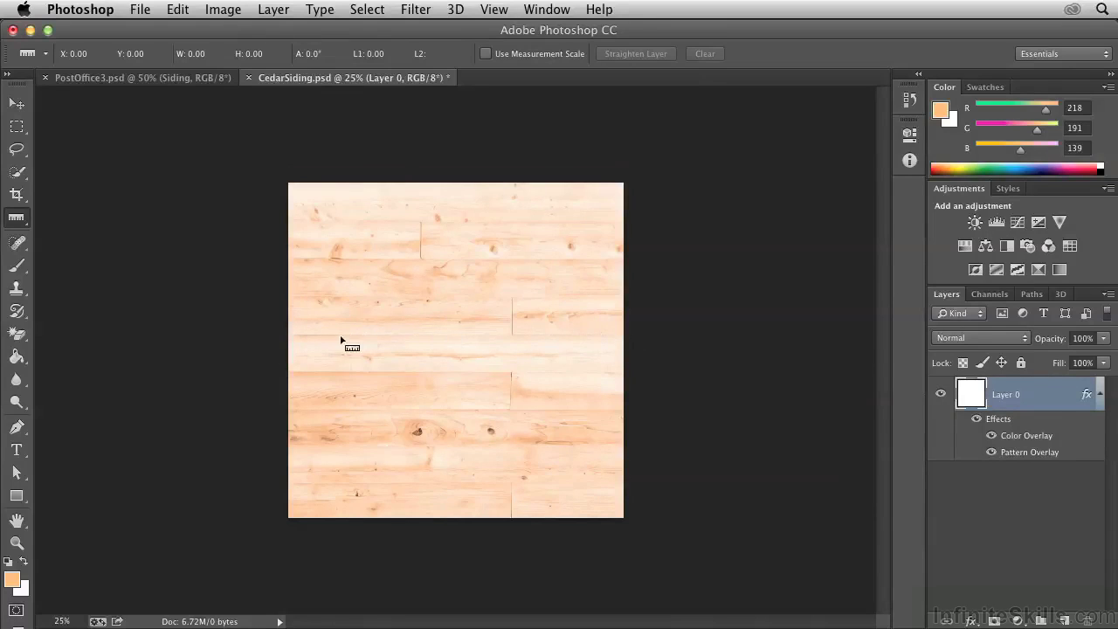
left_click(134, 82)
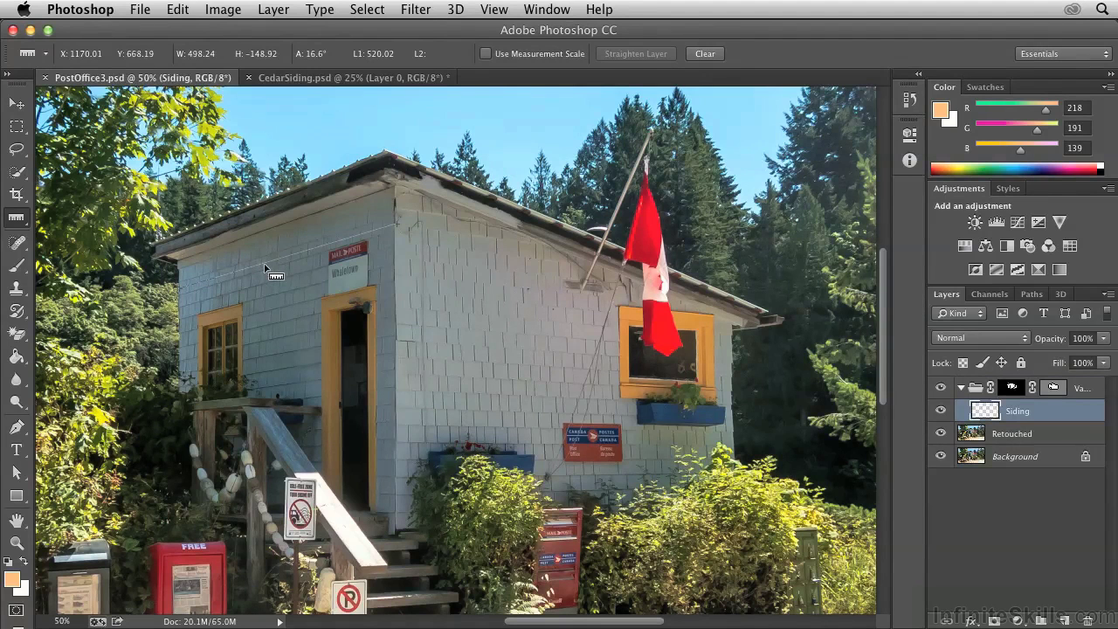
left_click(704, 55)
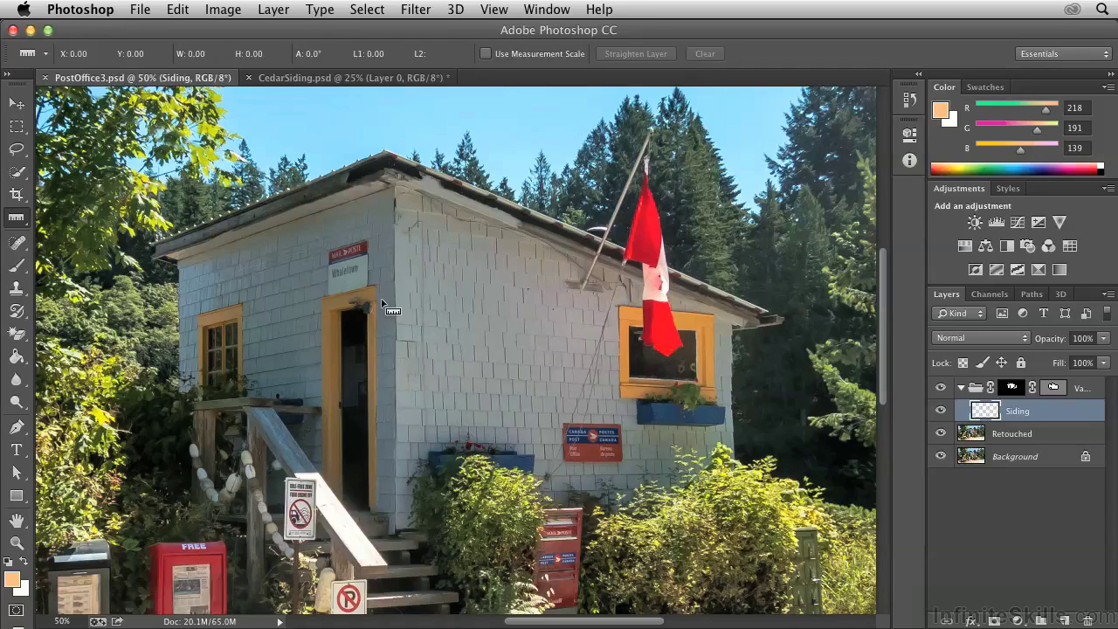
- Resize the CedarSiding.psd image to 200 x 200 pixels with Bicubic Sharper (reduction) resampling
left_click(310, 78)
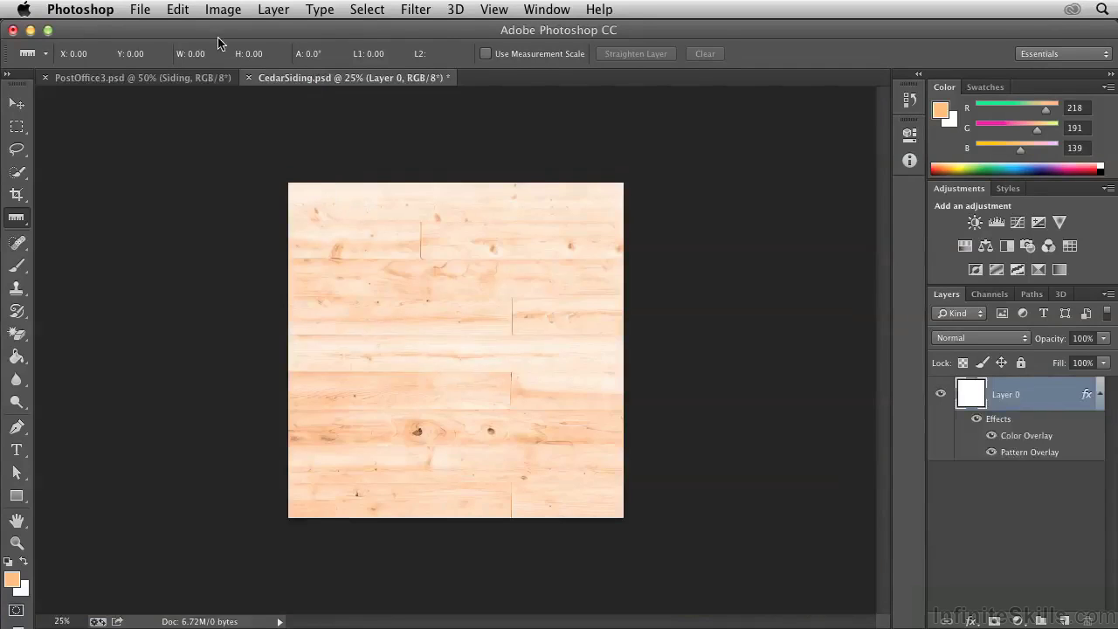
left_click(220, 11)
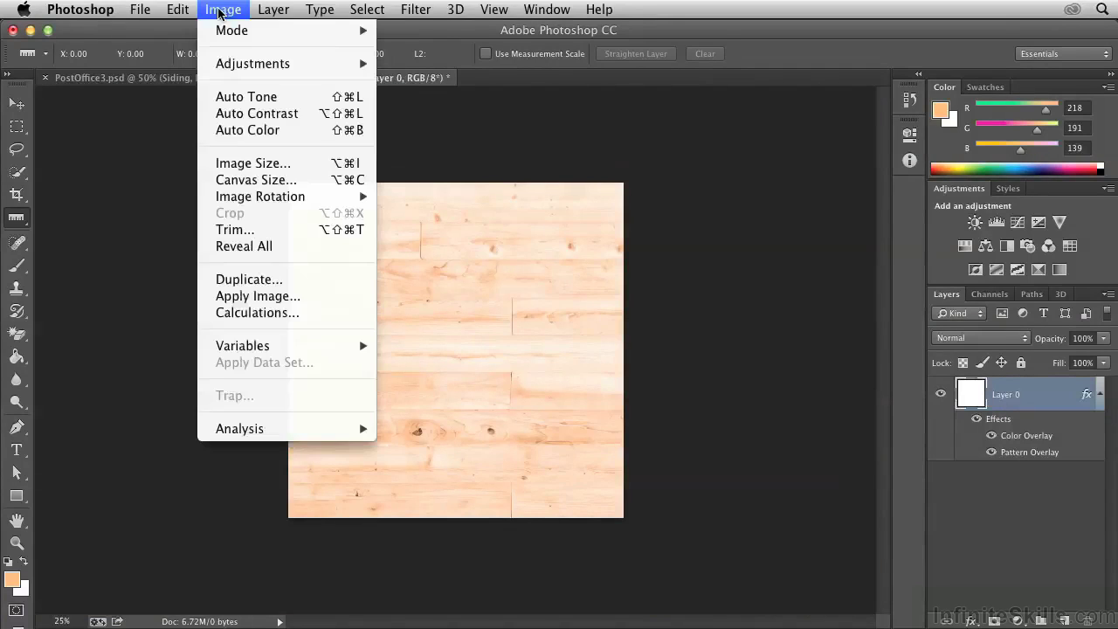
left_click(238, 163)
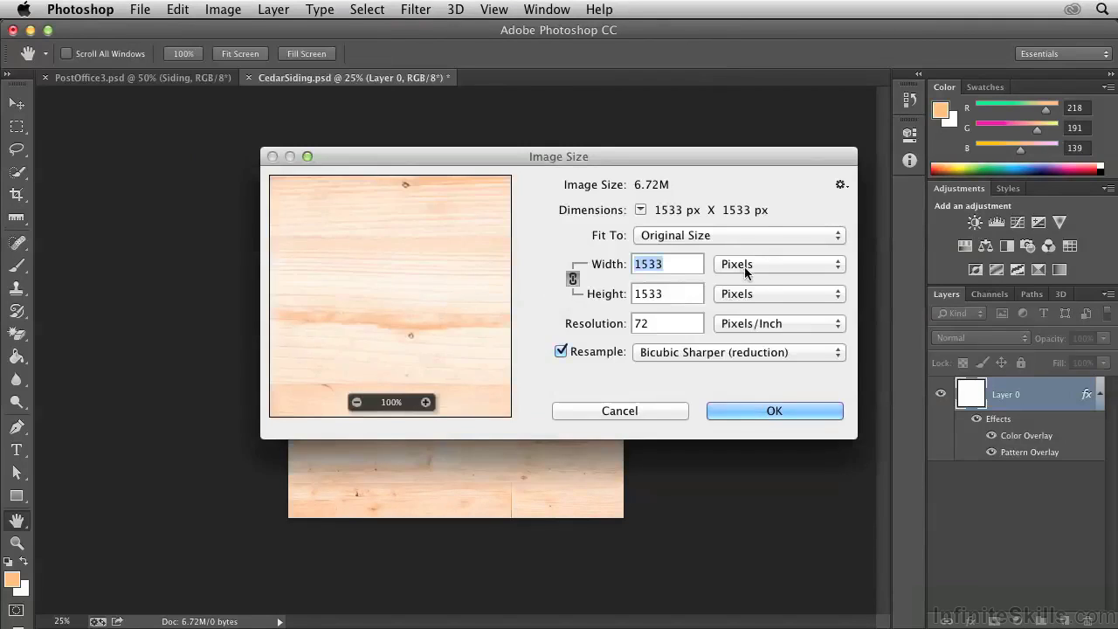
left_click(745, 266)
left_click(745, 271)
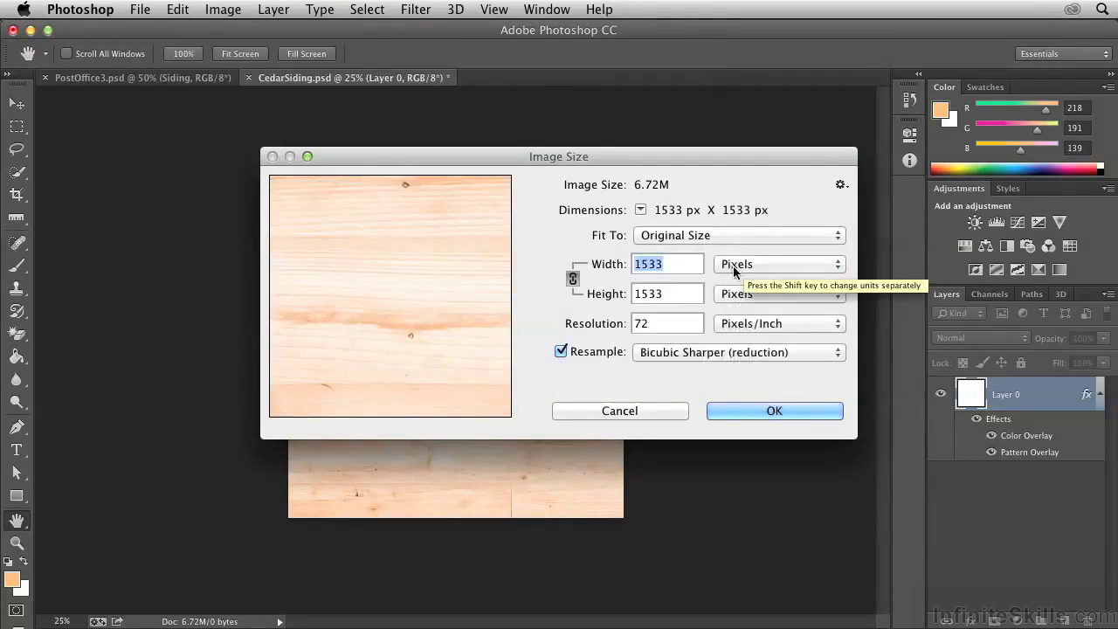
type("200")
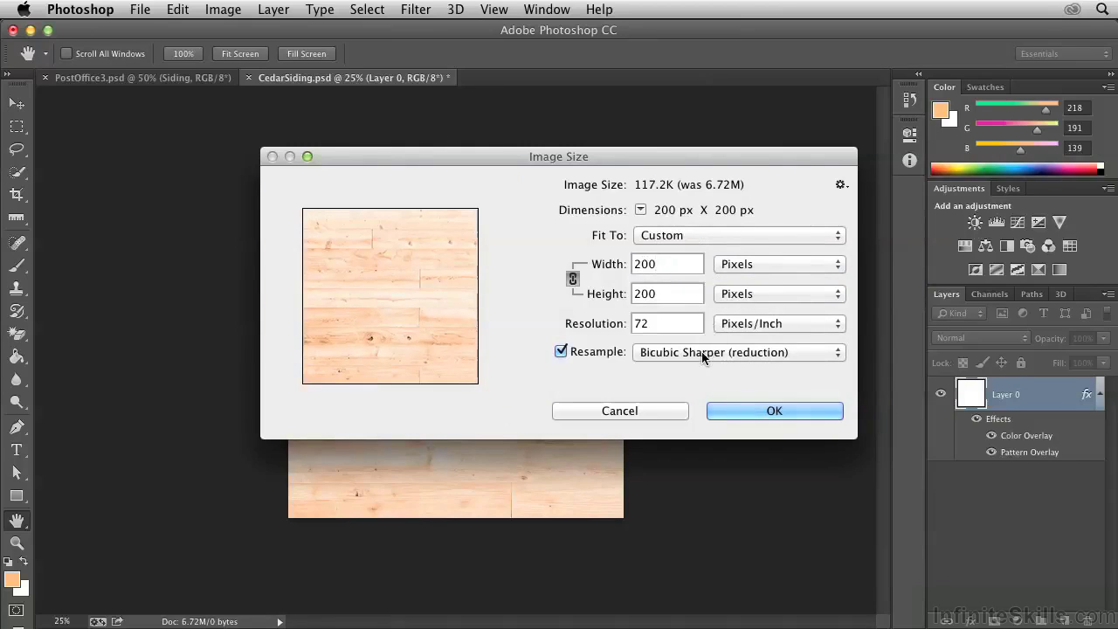
left_click(729, 354)
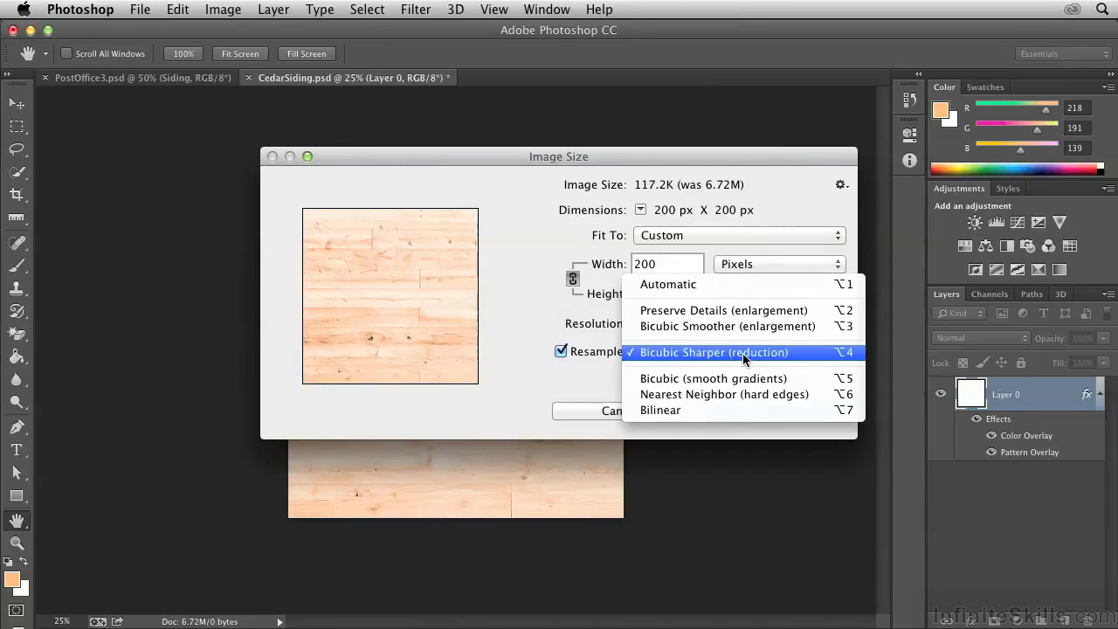
left_click(744, 353)
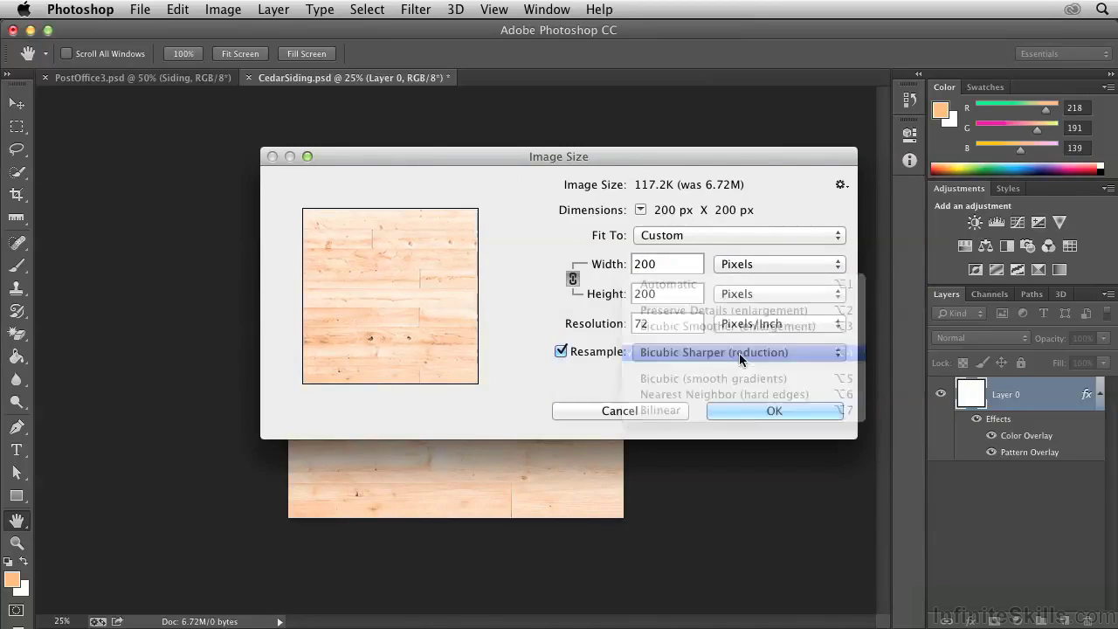
left_click(747, 411)
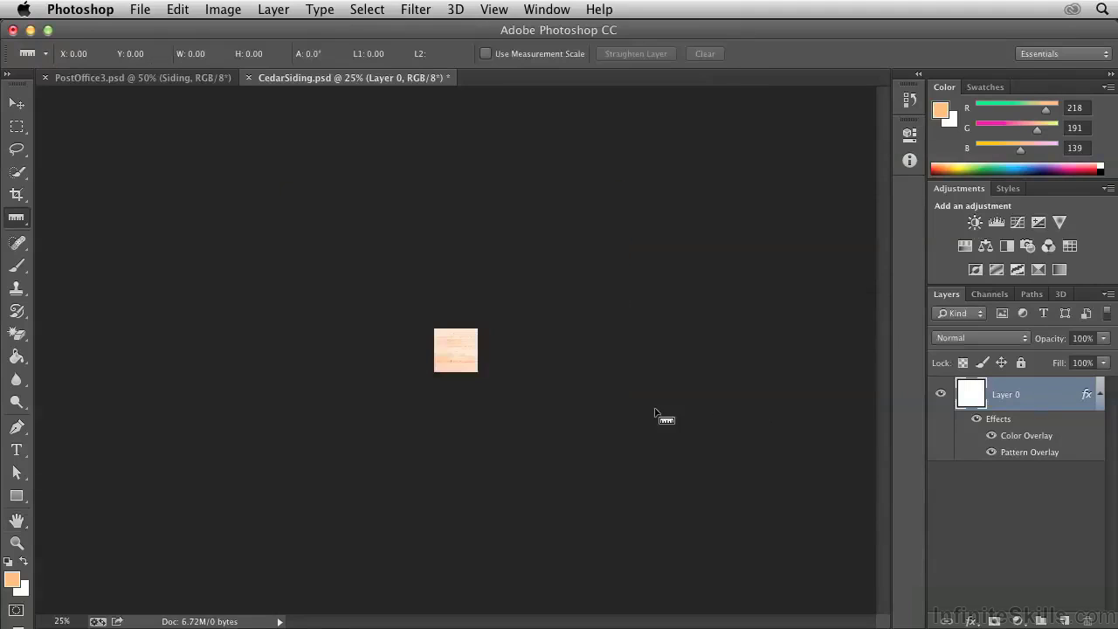
key("super+equal")
key("super+equal")
key("super+equal")
key("super+equal")
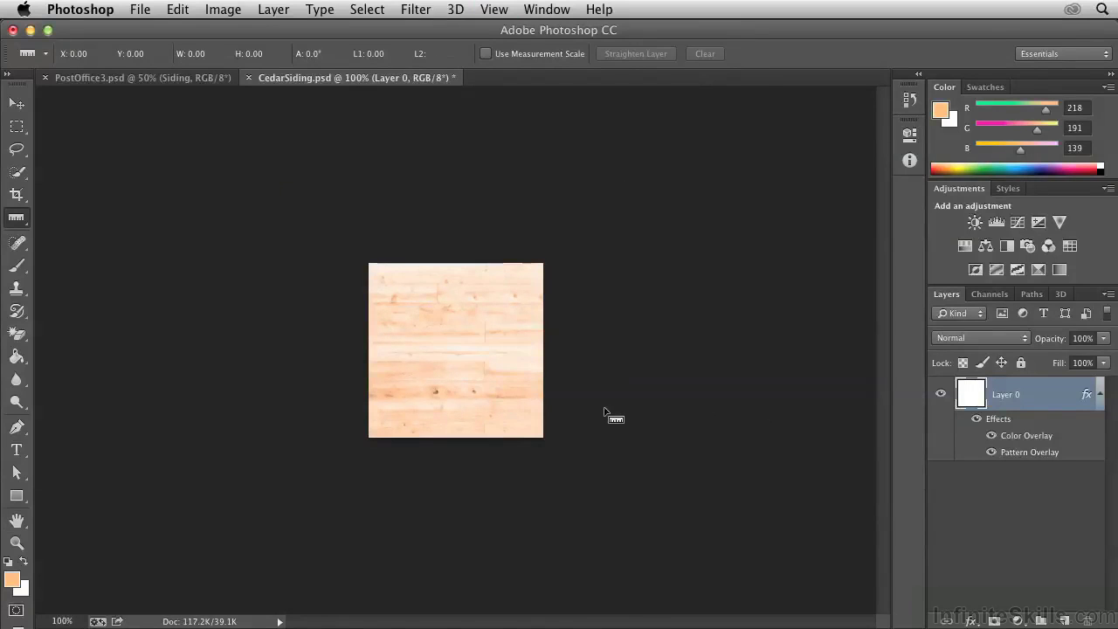
left_click(416, 11)
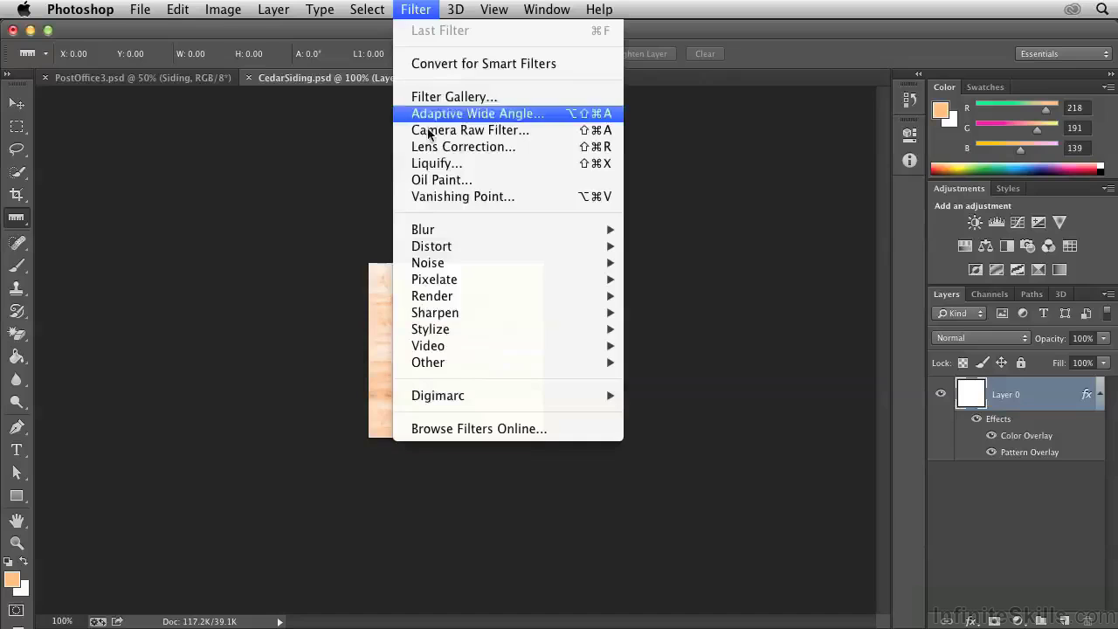
mouse_move(451, 312)
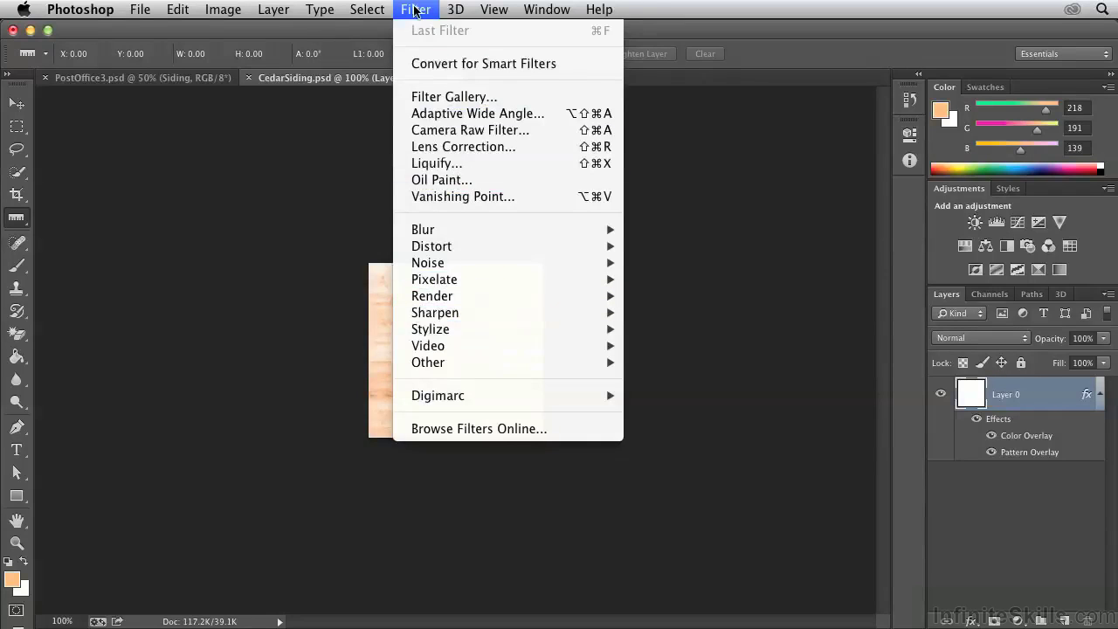
left_click(416, 9)
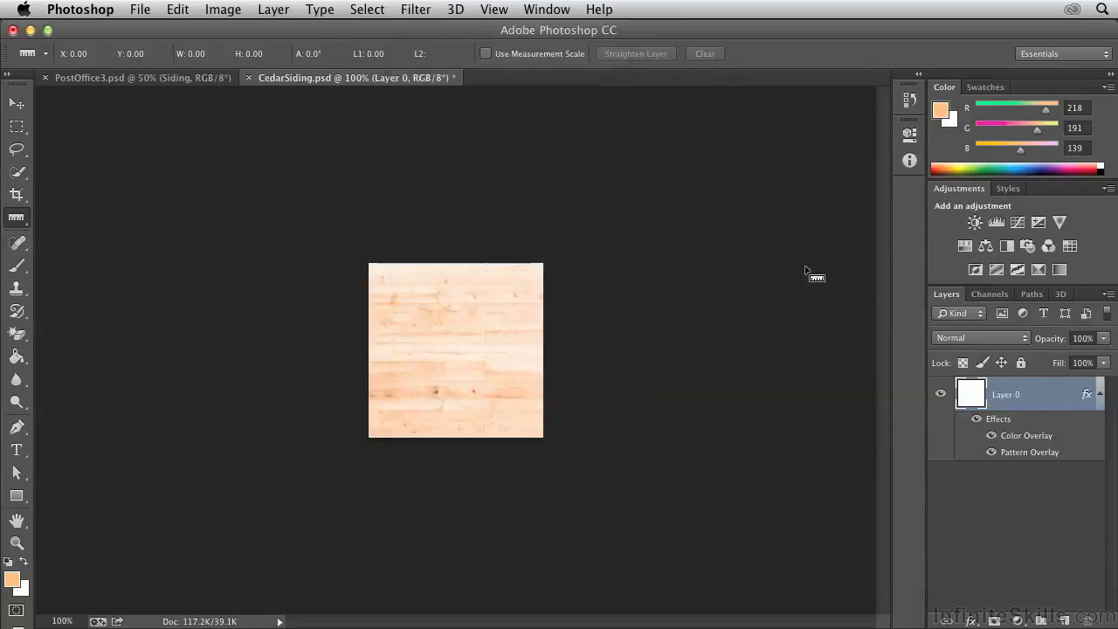
- Rasterize the layer style of Layer 0 and apply Smart Sharpen with amount 500%, radius 1.0 px, noise reduction 10% and Lens Blur removal
right_click(1045, 401)
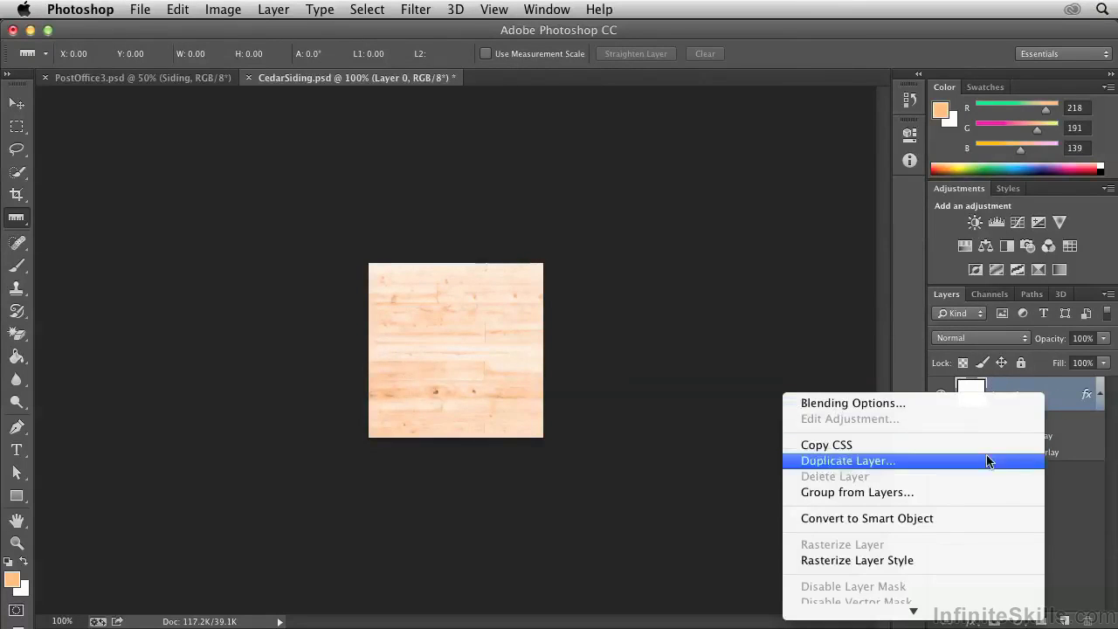
left_click(857, 559)
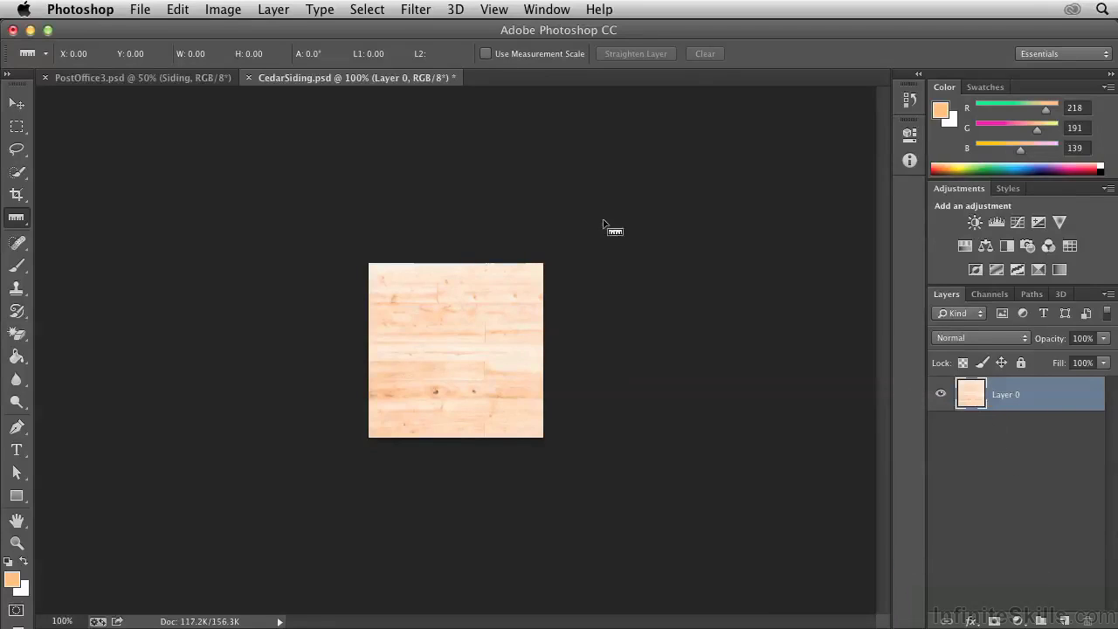
left_click(416, 10)
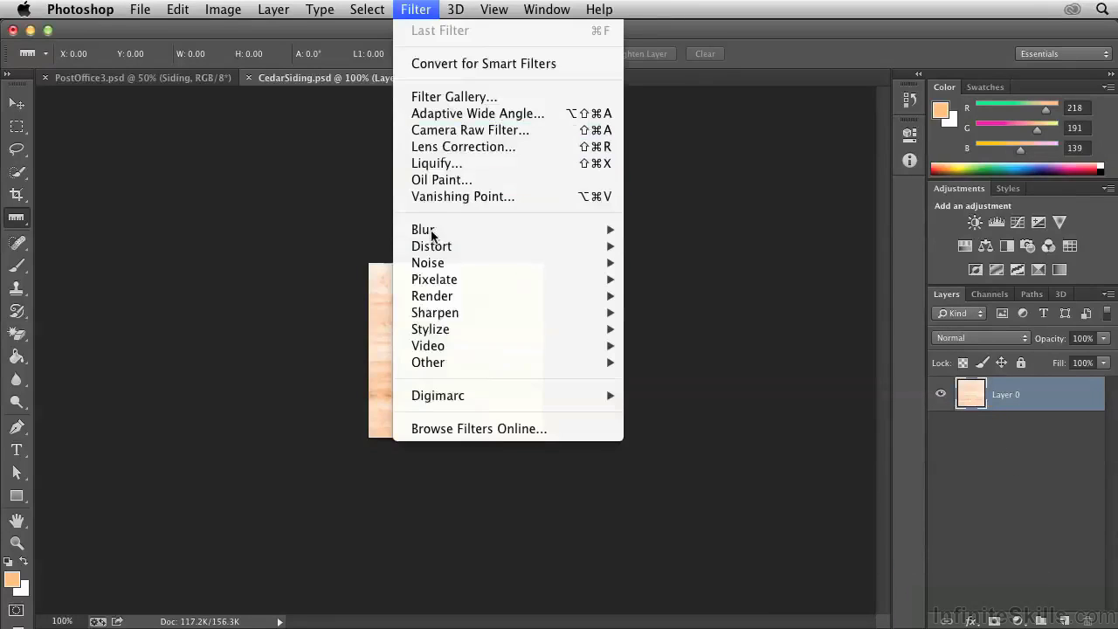
mouse_move(452, 313)
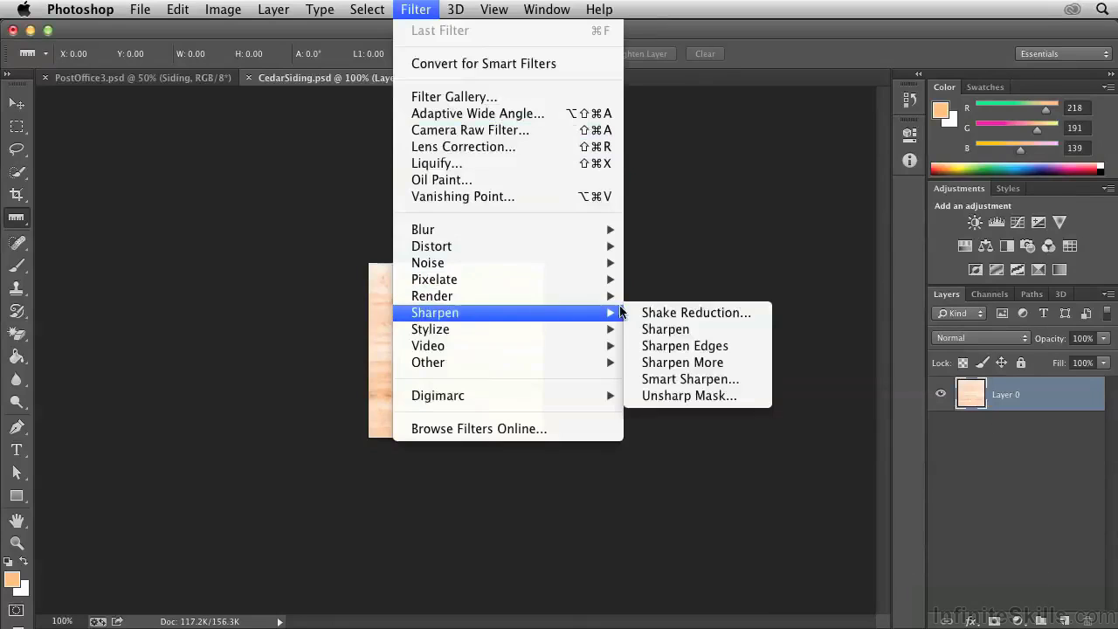
left_click(669, 378)
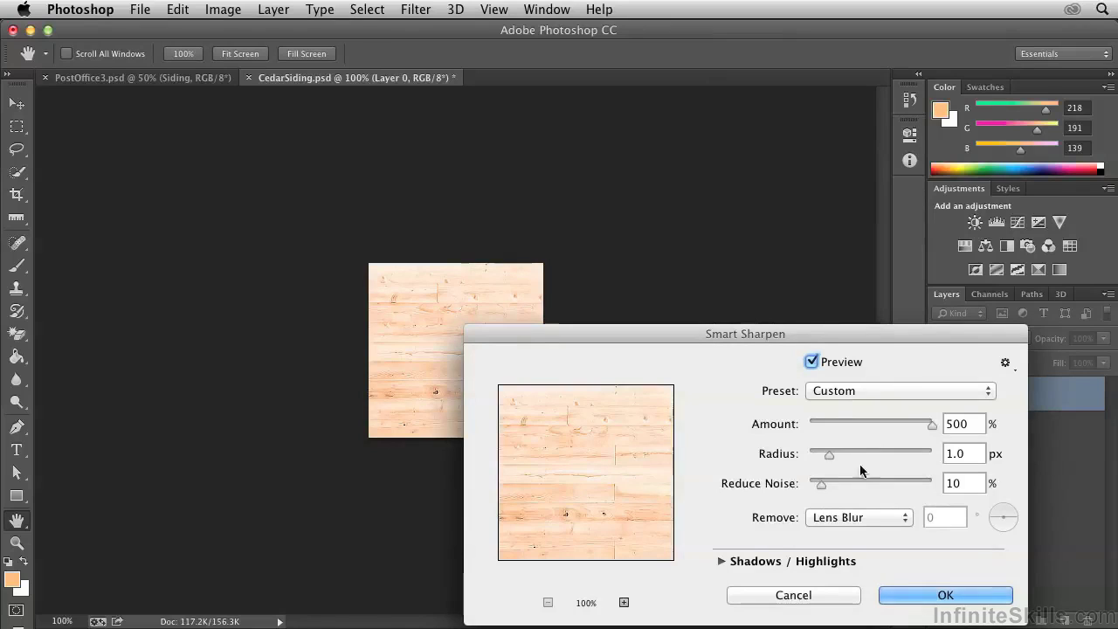
left_click(926, 596)
key("i")
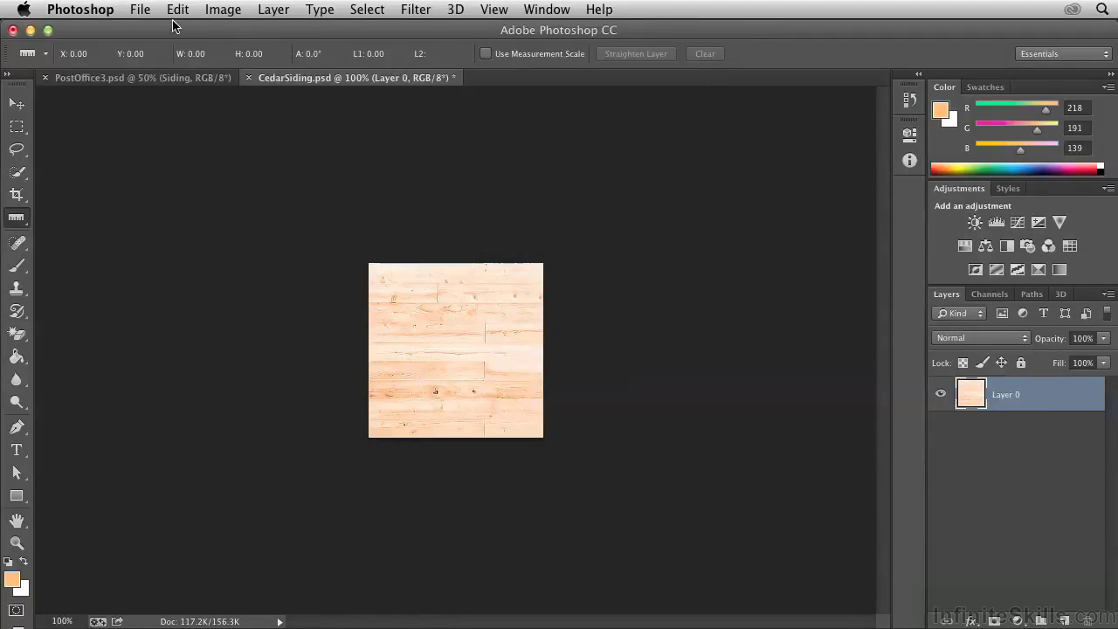
- Select the entire cedar siding image and copy it
left_click(366, 10)
left_click(367, 29)
left_click(182, 13)
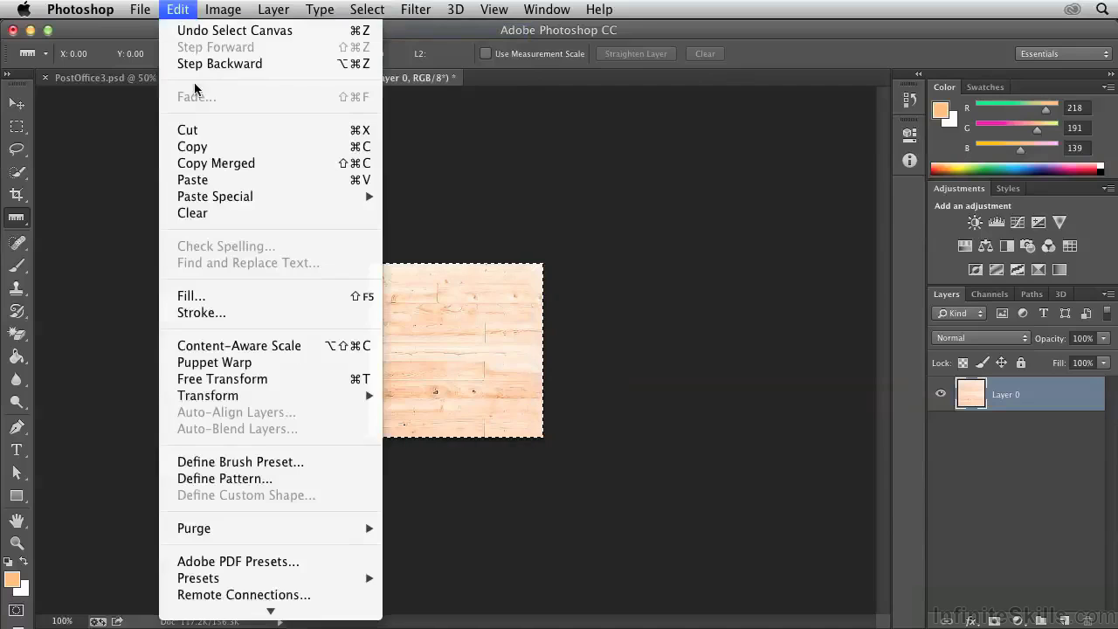
left_click(198, 148)
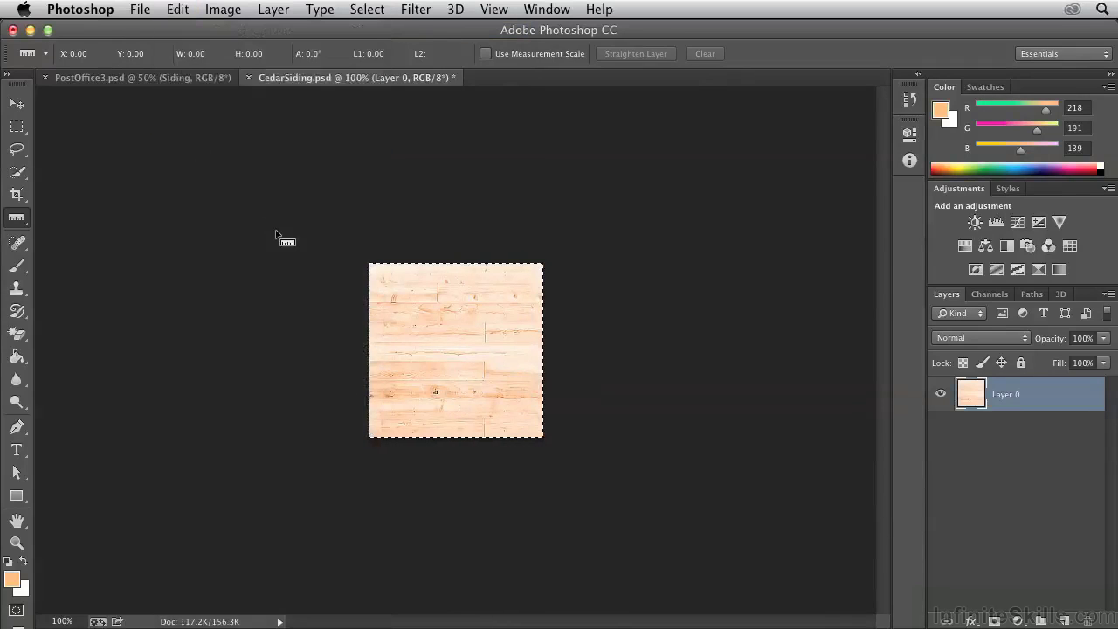
- Open Vanishing Point on the Siding layer of PostOffice3.psd, paste the copied siding and place it at the door-side wall's upper outer corner
left_click(92, 79)
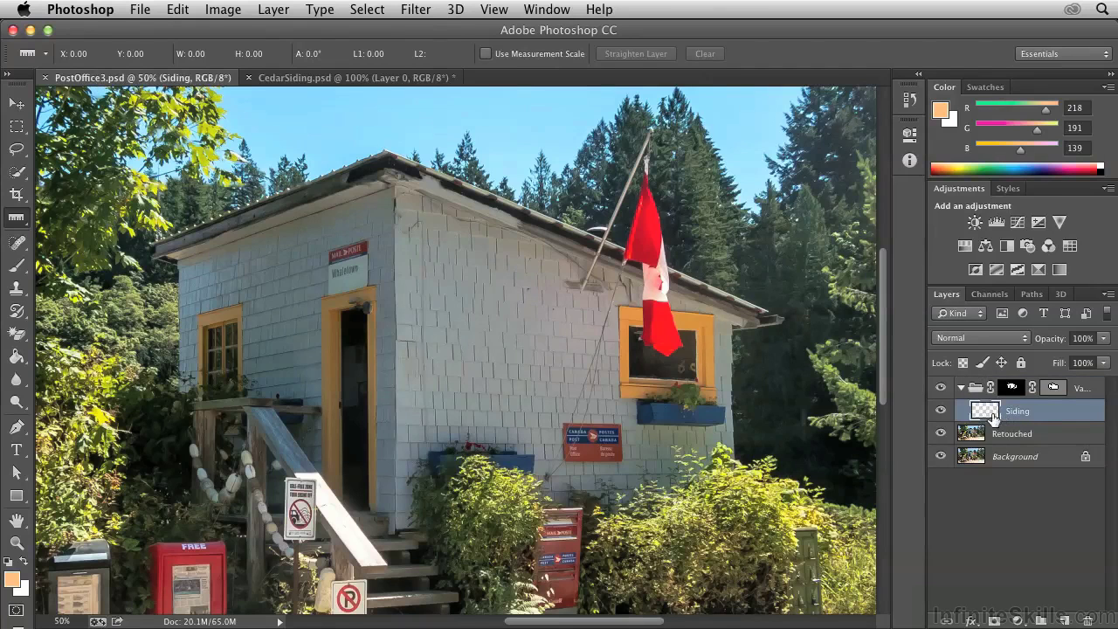
left_click(415, 10)
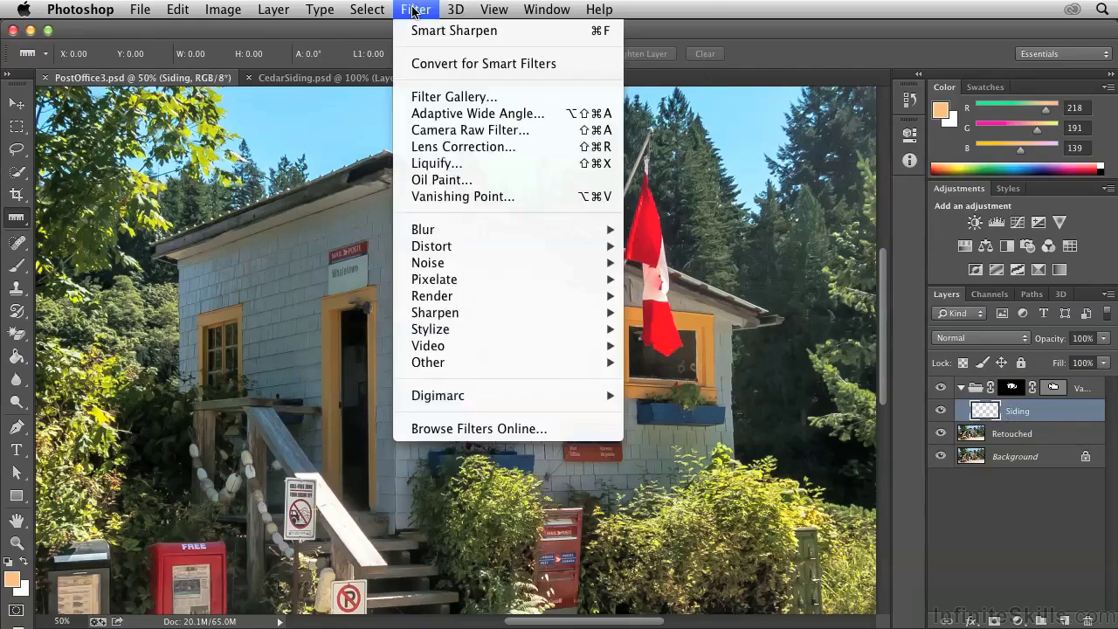
left_click(435, 197)
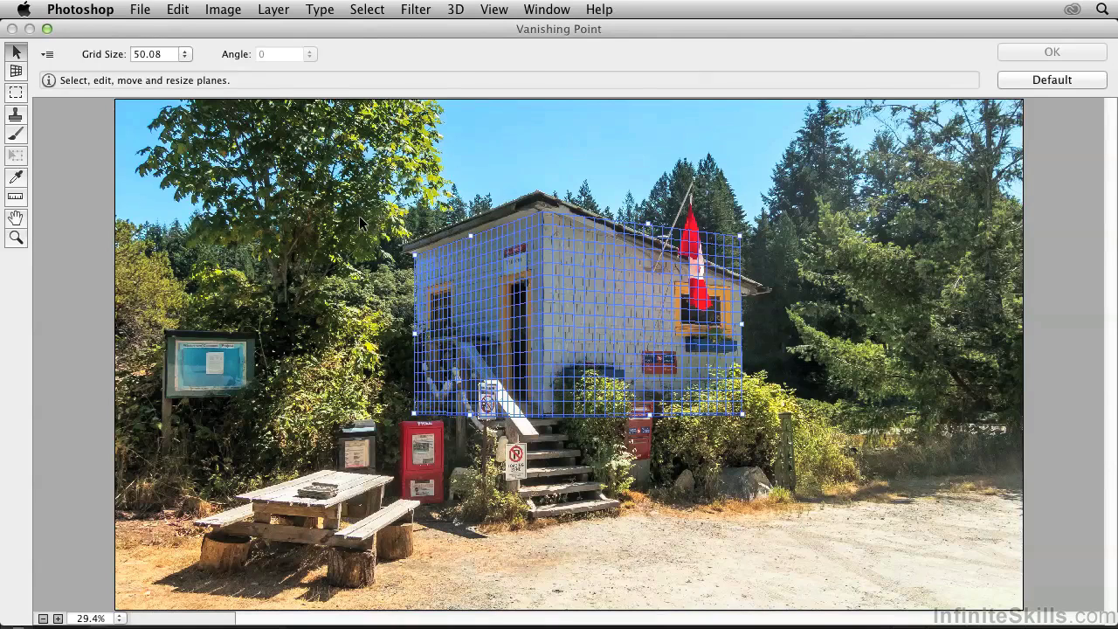
key("m")
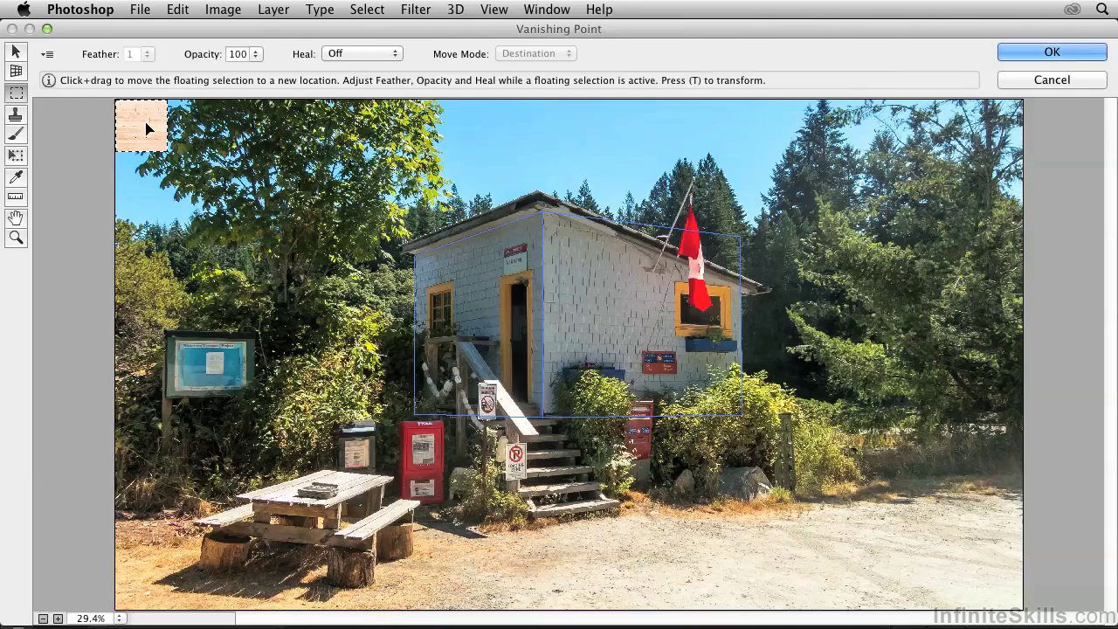
left_click_drag(145, 125, 440, 294)
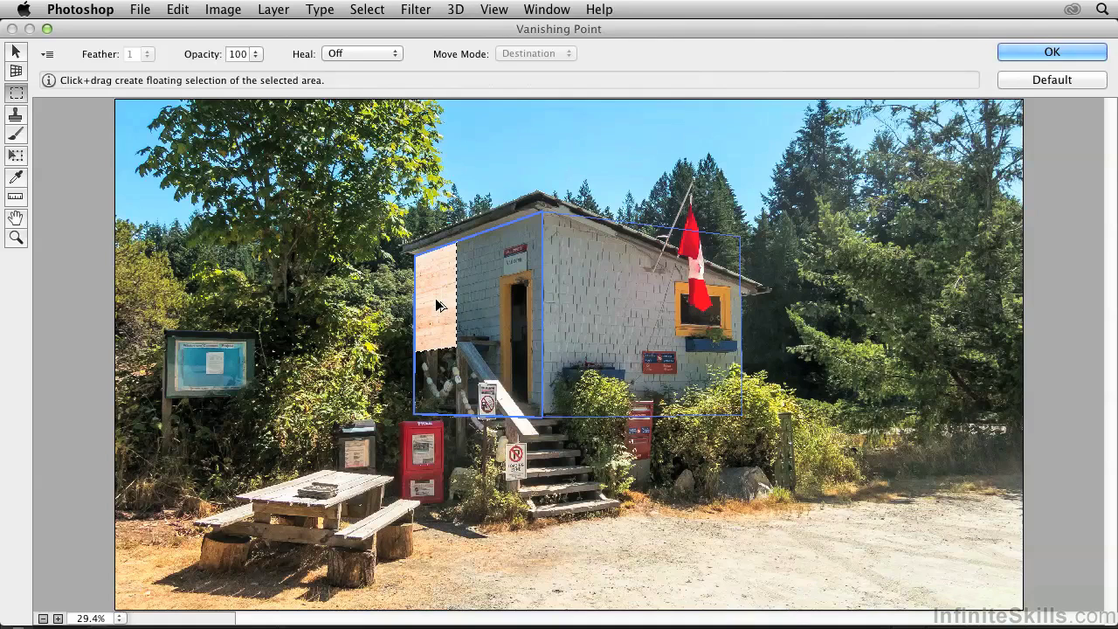
- Duplicate the siding patch twice along the top of the door-side wall, aligning the boards and wrapping the last copy around the building's corner
left_click_drag(439, 301, 476, 278)
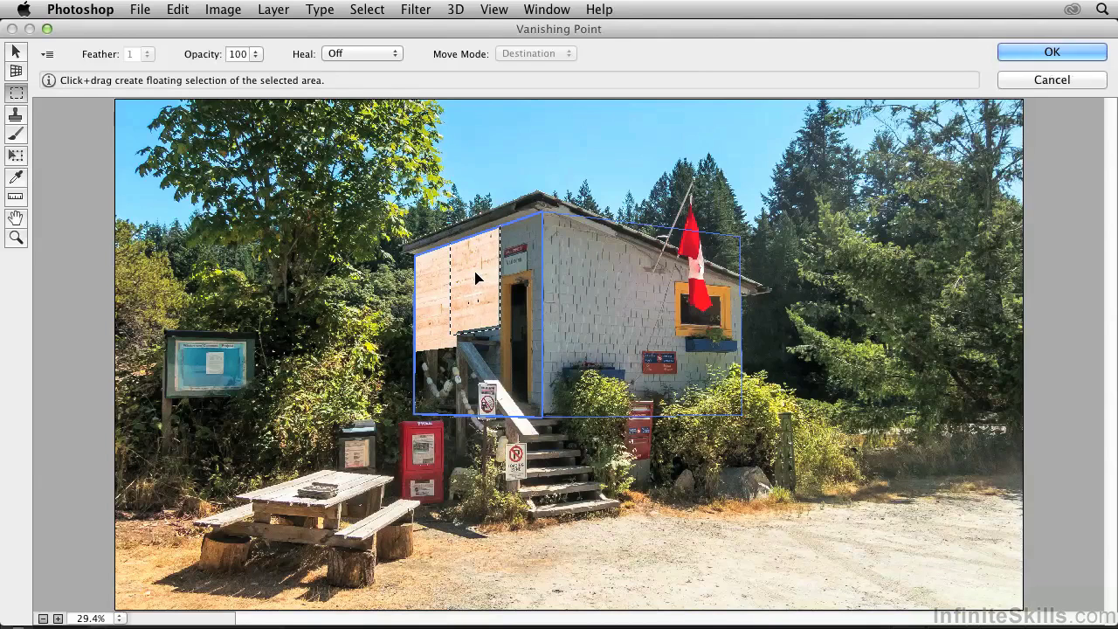
mouse_move(476, 278)
left_mouse_down()
mouse_move(497, 276)
mouse_move(477, 270)
mouse_move(490, 276)
mouse_move(475, 280)
mouse_move(495, 278)
mouse_move(465, 282)
mouse_move(482, 277)
left_mouse_up()
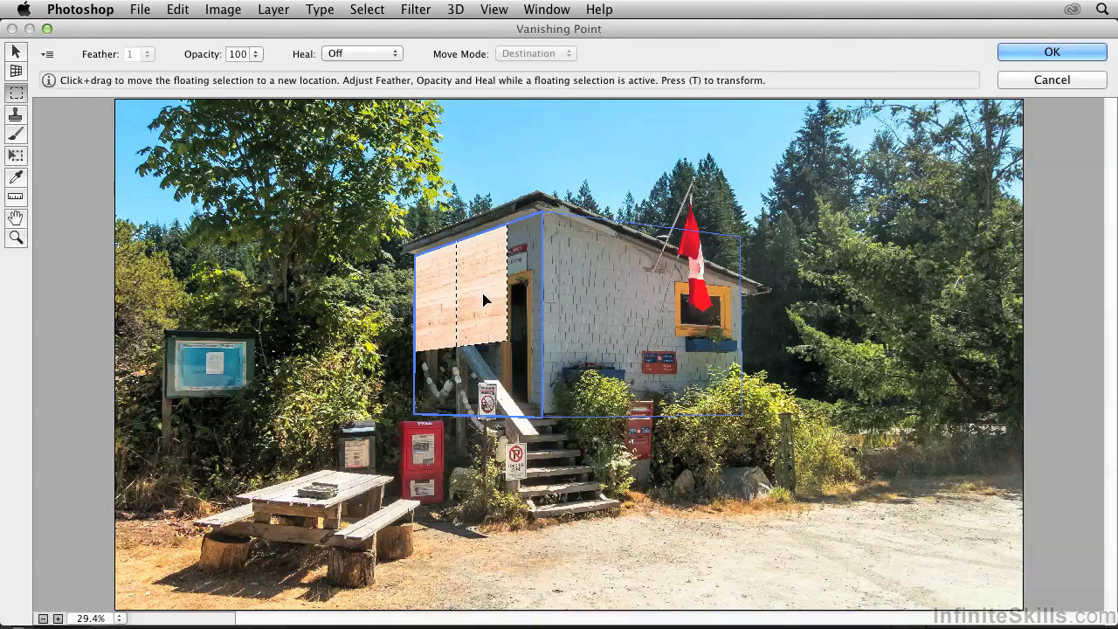
key("alt")
left_click_drag(480, 298, 534, 288)
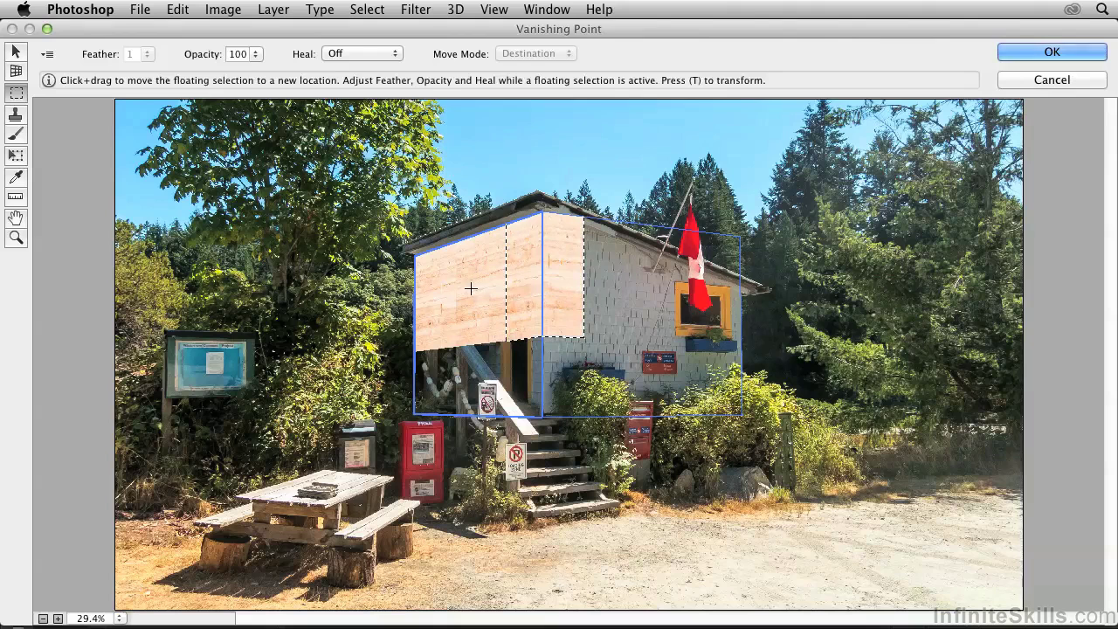
- Duplicate the siding patch across the rest of the flag-side wall and the lower half of both walls, and apply the Vanishing Point result
left_click_drag(559, 300, 701, 300)
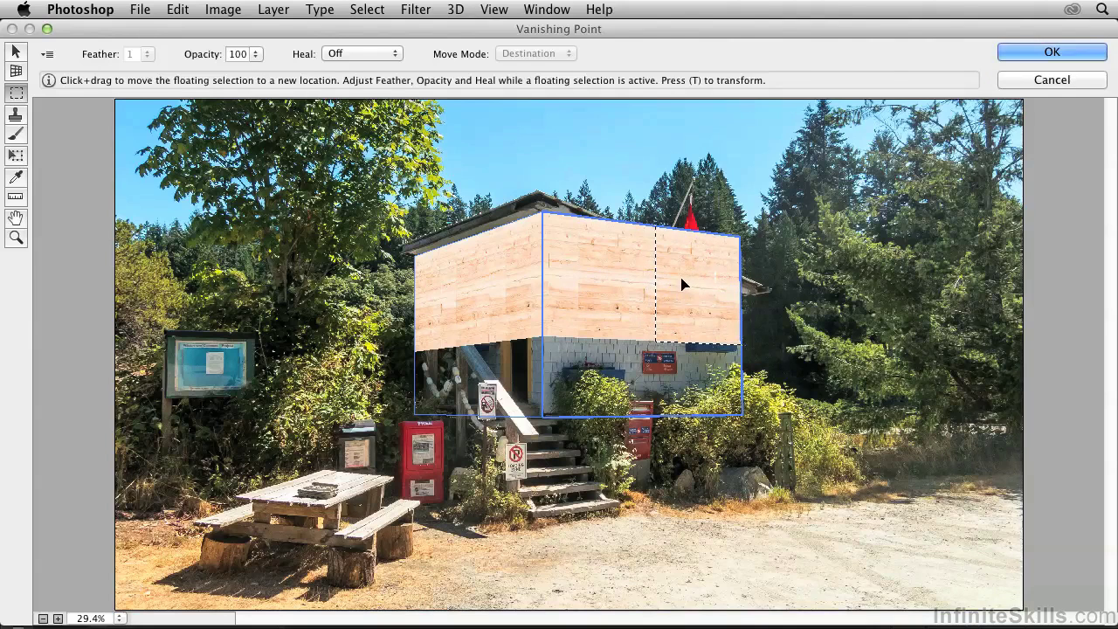
key("alt")
left_click_drag(686, 286, 684, 374)
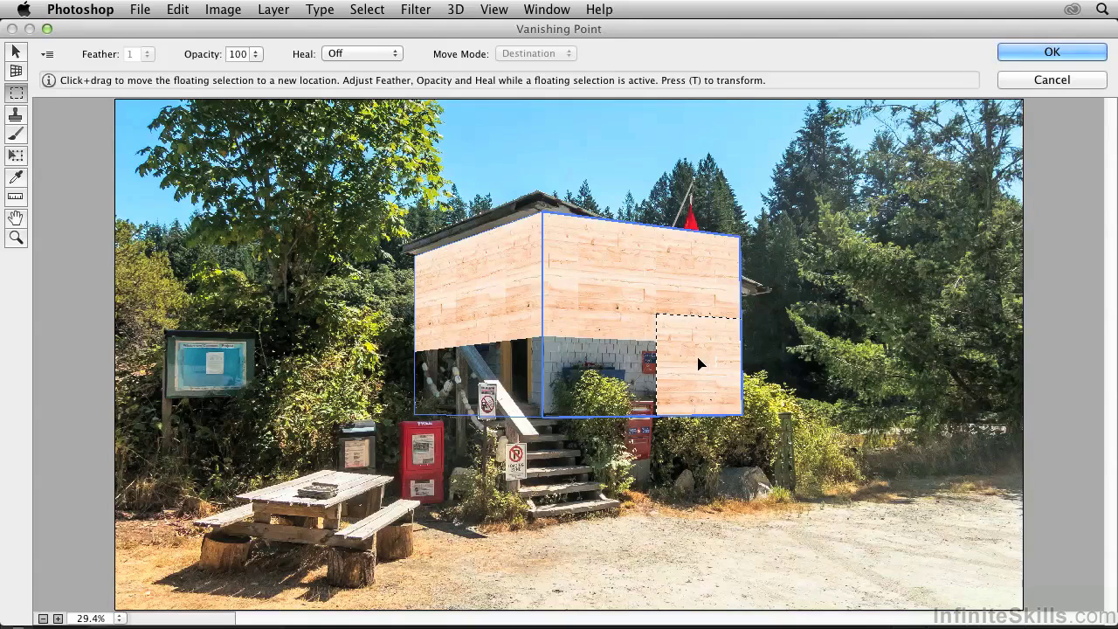
left_click_drag(697, 363, 437, 390)
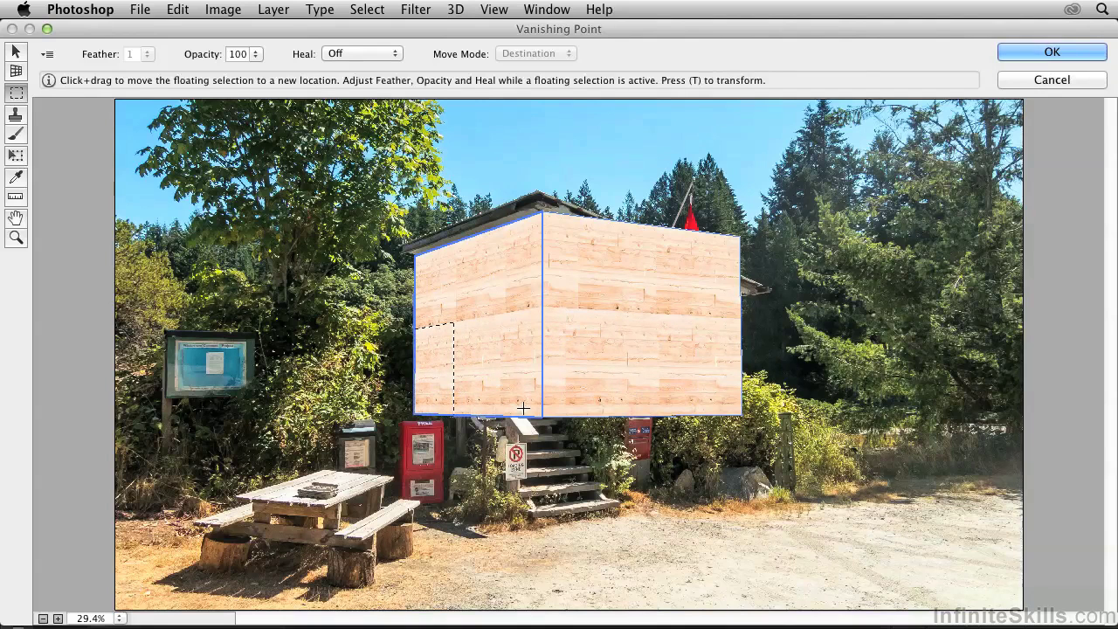
left_click(1020, 52)
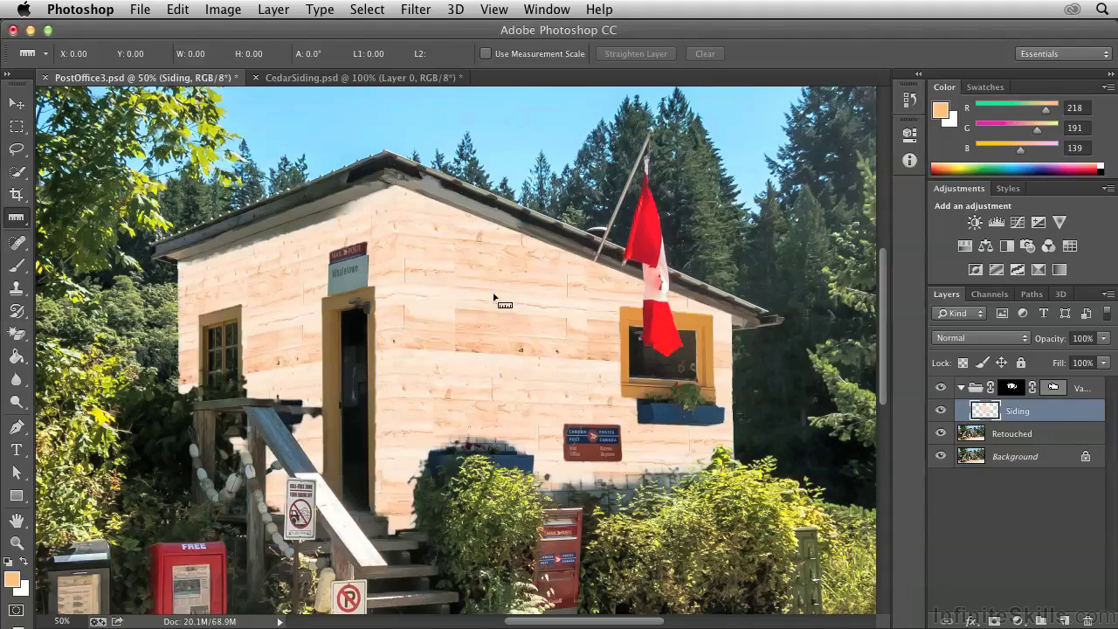
- Paint white on the Vanishing Point group's layer mask with the 20 px Brush to extend the siding up to the door-side wall's roofline
left_click(1012, 390)
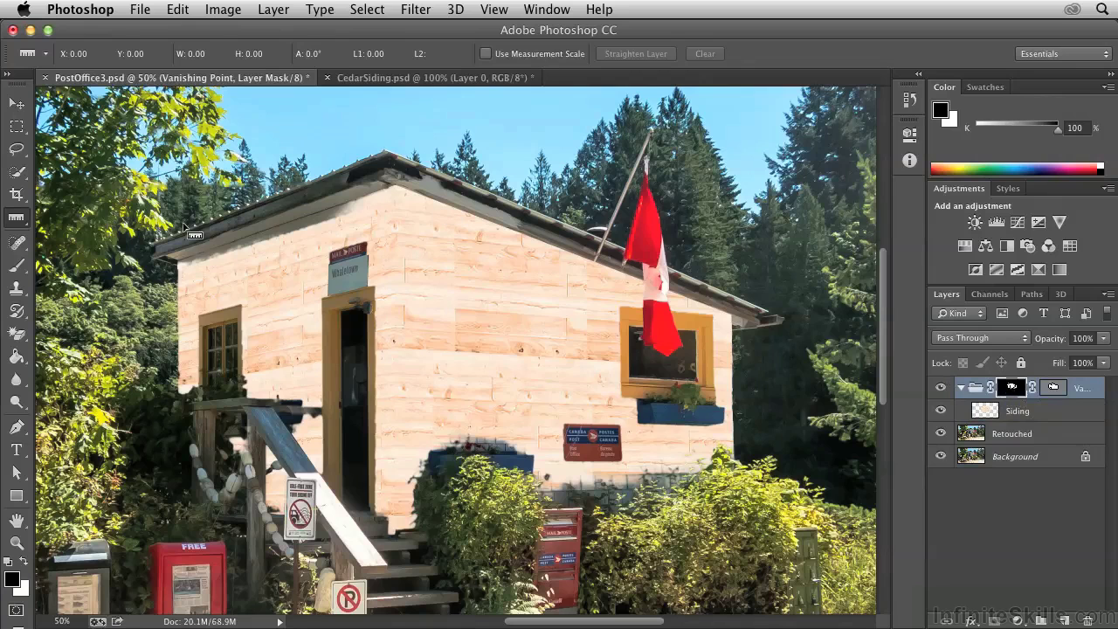
left_click(16, 268)
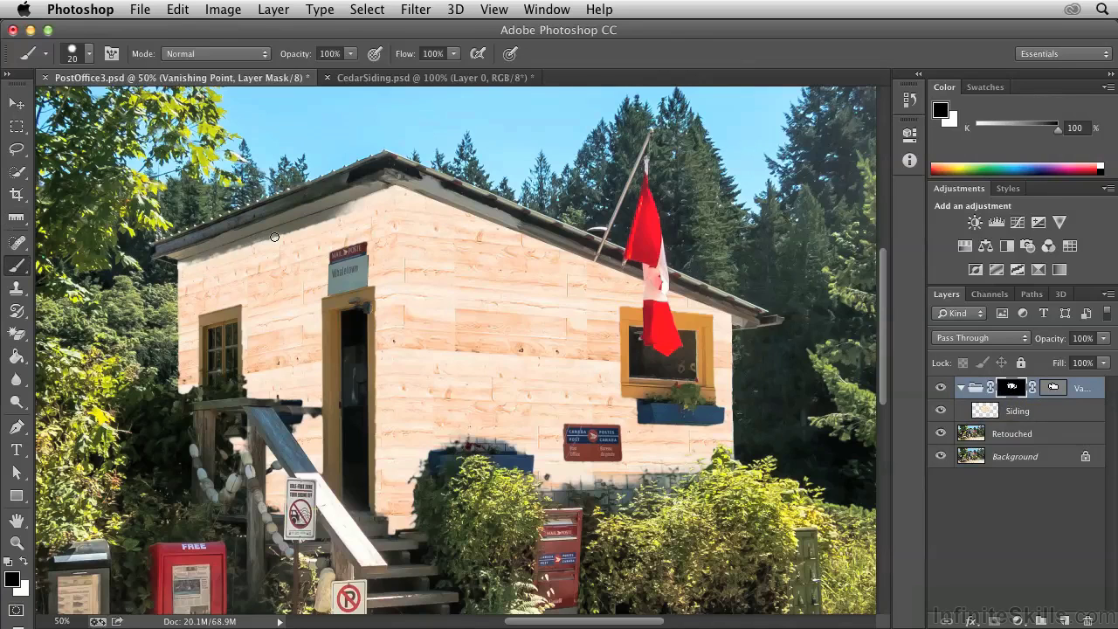
left_click(24, 561)
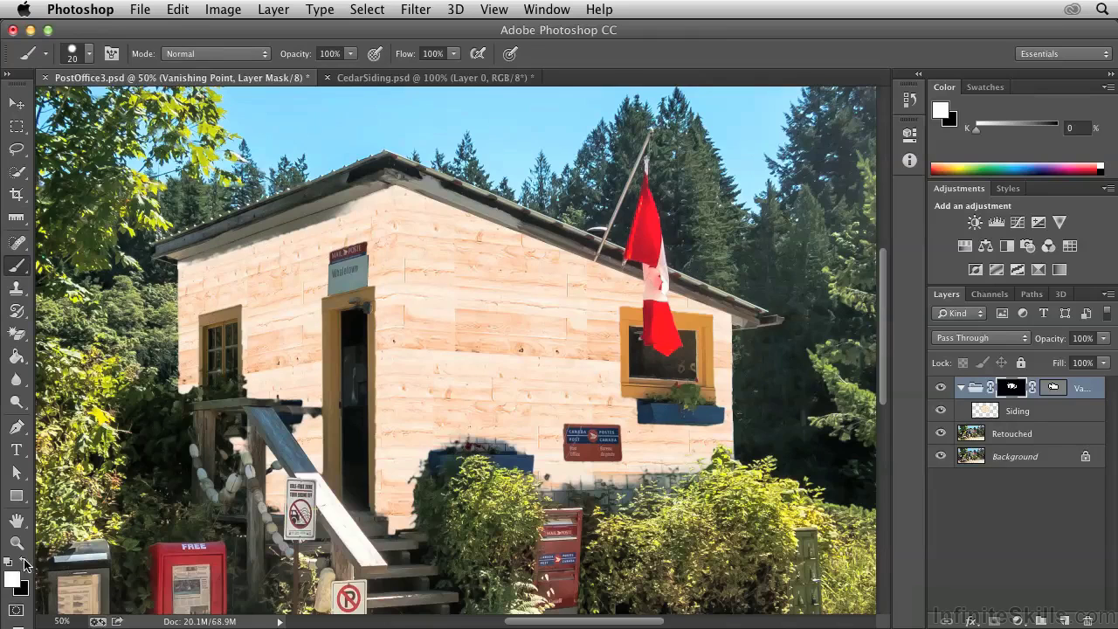
mouse_move(291, 229)
left_mouse_down()
mouse_move(348, 213)
mouse_move(179, 264)
mouse_move(319, 222)
mouse_move(386, 186)
mouse_move(413, 189)
left_mouse_up()
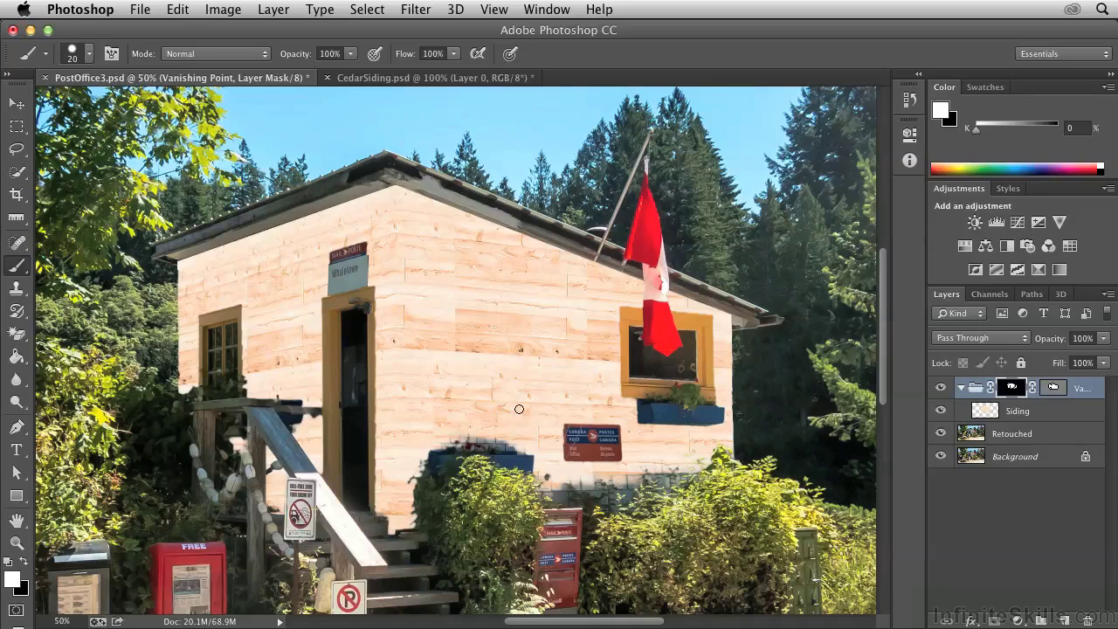